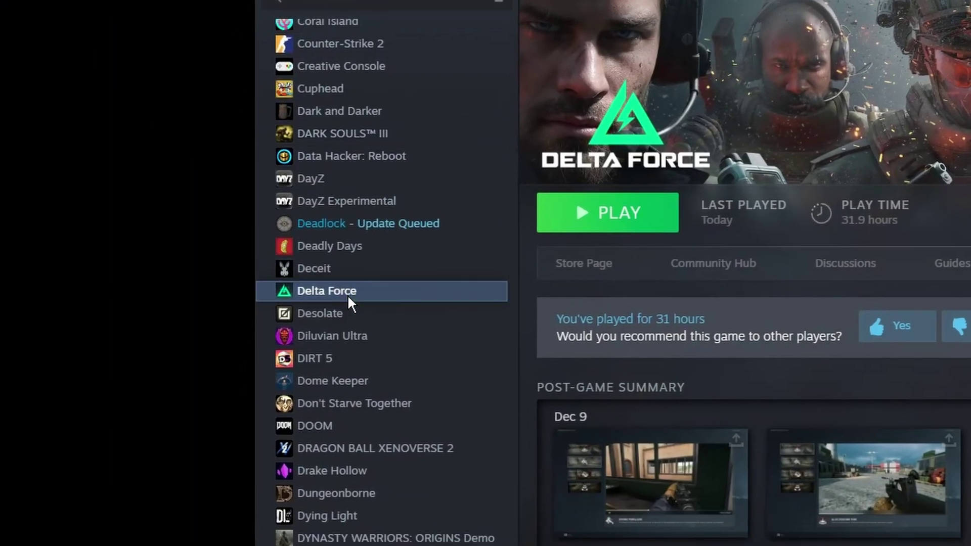
# Open Delta Force's local install files from its Steam library context menu.
pyautogui.rightClick(347, 295)
pyautogui.moveTo(388, 401)
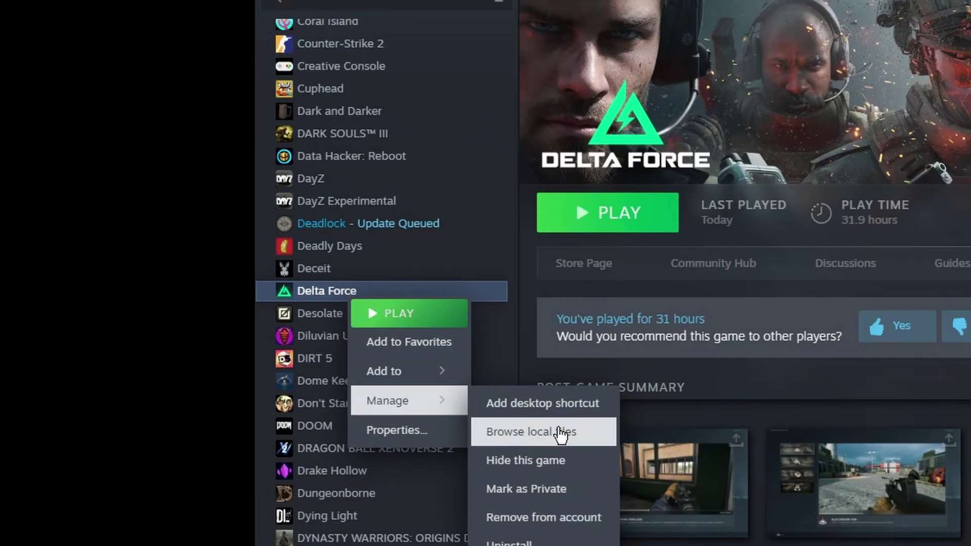
pyautogui.click(527, 431)
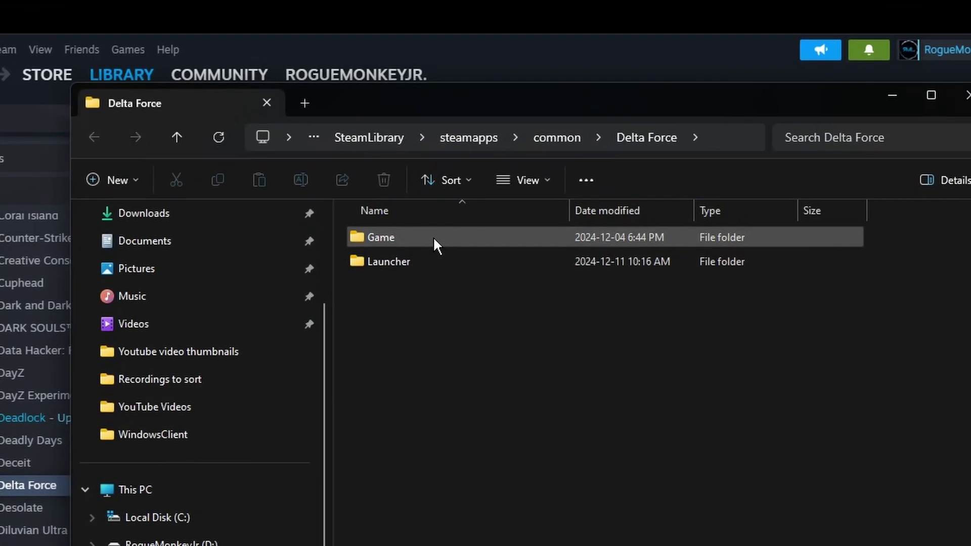
# Open Input.ini from Game\DeltaForce\Saved\Config\WindowsClient in Notepad.
pyautogui.doubleClick(434, 236)
pyautogui.doubleClick(433, 236)
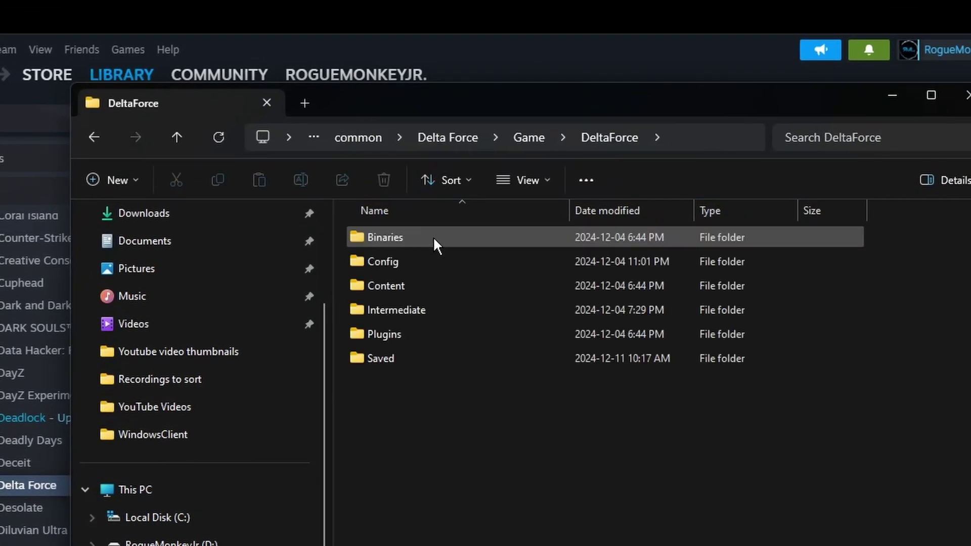
pyautogui.doubleClick(395, 357)
pyautogui.doubleClick(410, 262)
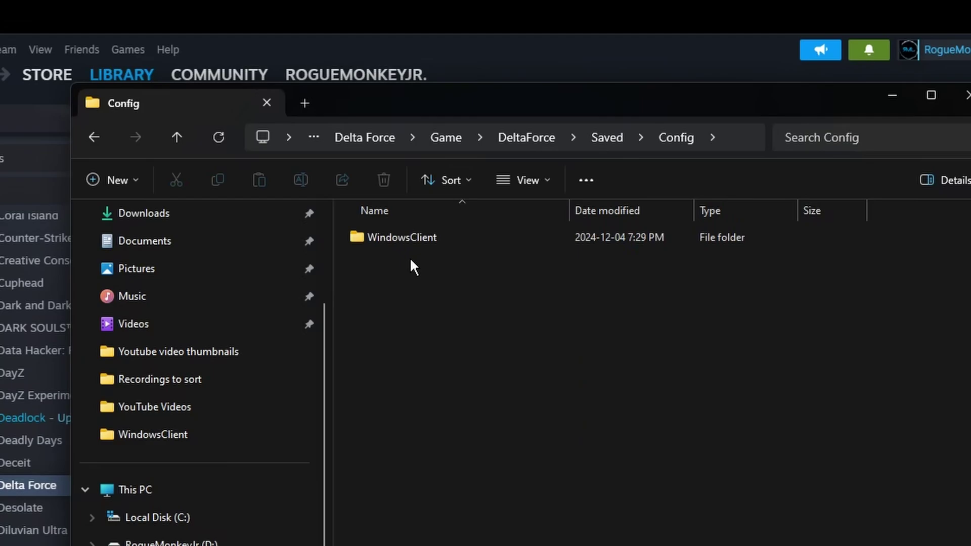
pyautogui.doubleClick(418, 236)
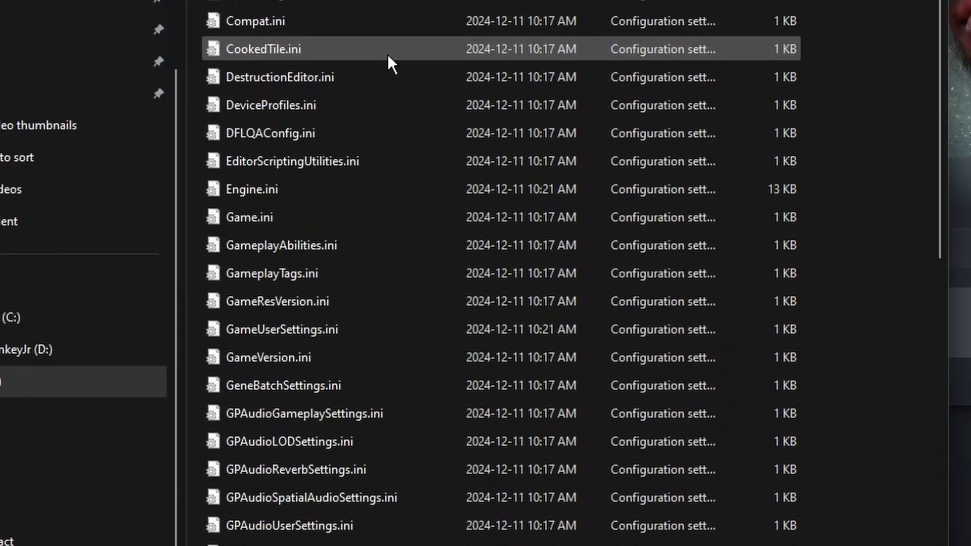
pyautogui.scroll(-3, 388, 54)
pyautogui.scroll(-3, 353, 87)
pyautogui.scroll(-1, 286, 348)
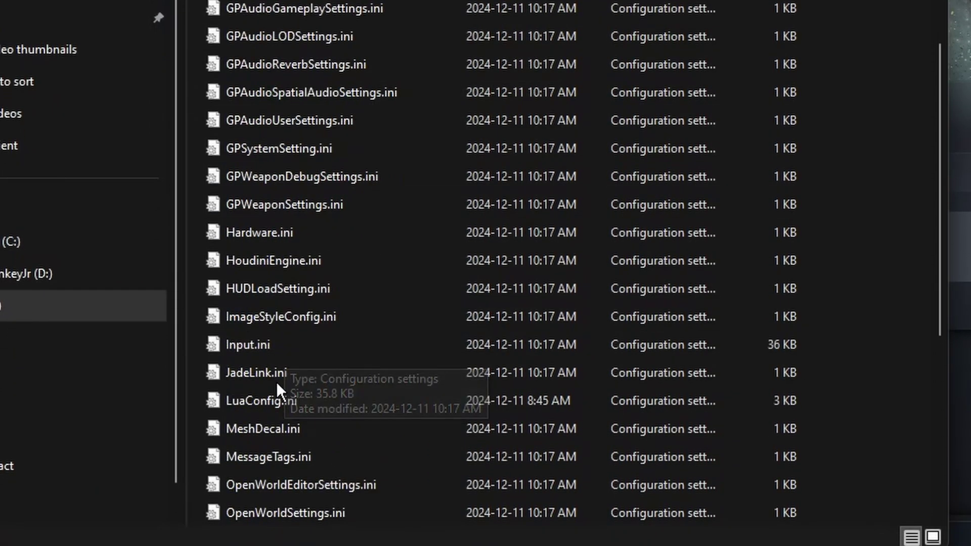
pyautogui.click(283, 340)
pyautogui.doubleClick(283, 339)
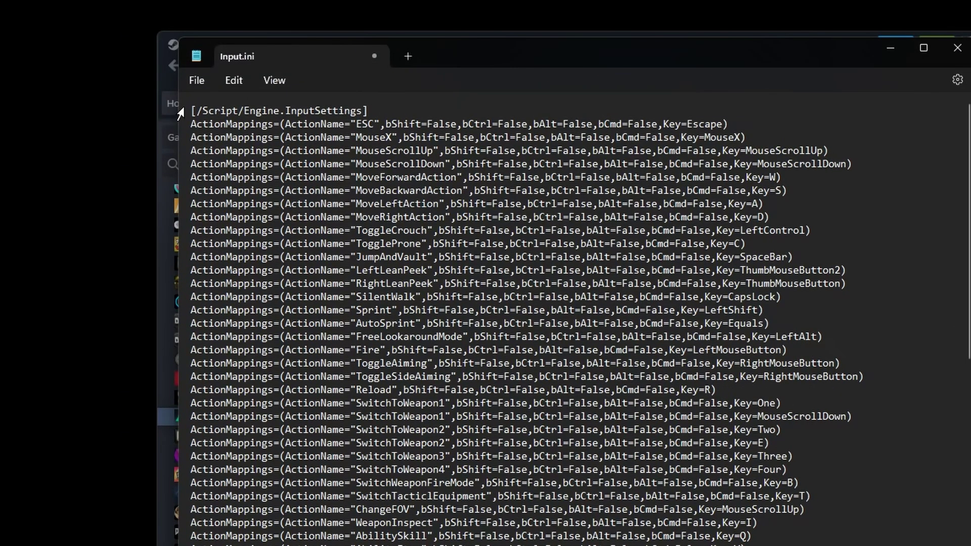
# Paste bEnableMouseSmoothing=false and bViewAccelerationEnabled=false below [/Script/Engine.InputSettings], then save Input.ini.
pyautogui.click(379, 107)
pyautogui.press('Return')
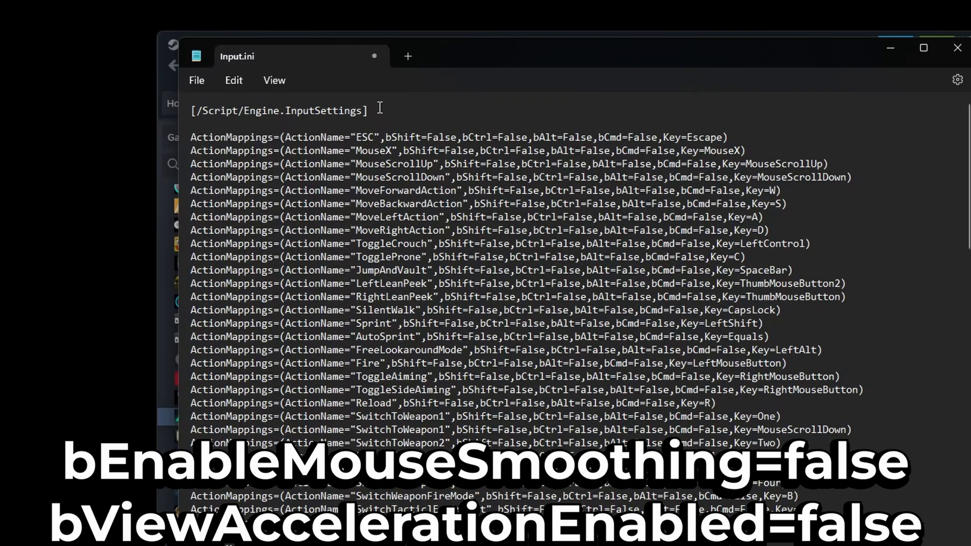
pyautogui.write('bEnableMouseSmoothing=false bViewAccelerationEnabled=false')
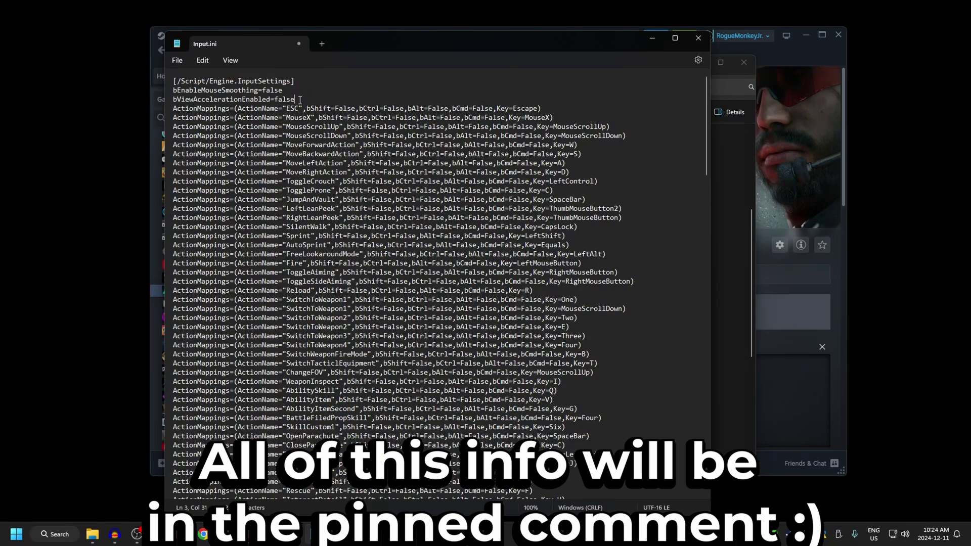
pyautogui.click(177, 60)
pyautogui.click(275, 202)
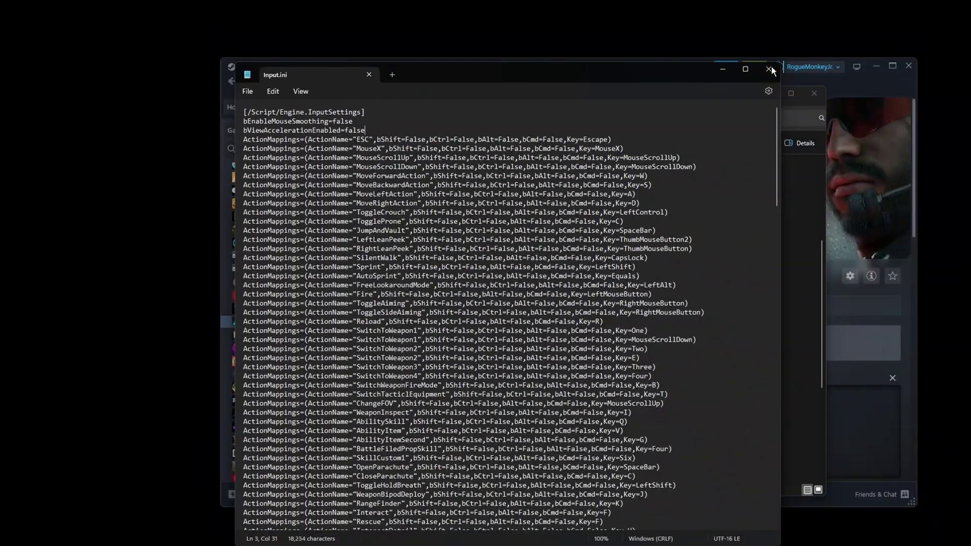
pyautogui.click(772, 70)
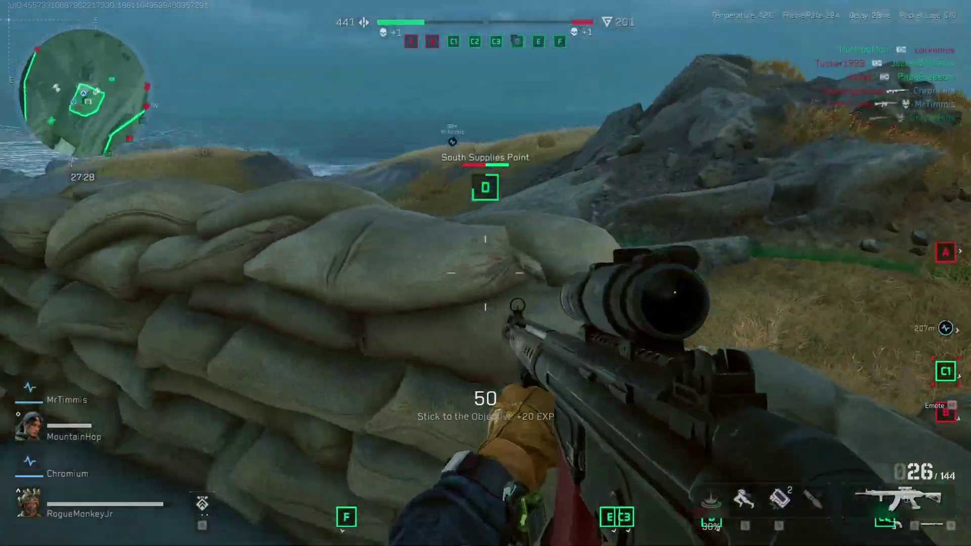